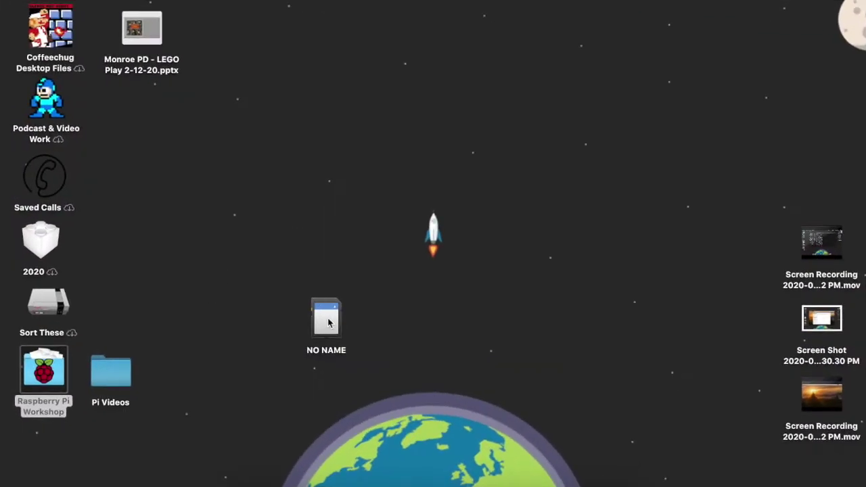
# - Open the NO NAME card in Finder and look inside its old NOOBS_v2_4_5 folder
pyautogui.click(241, 482)
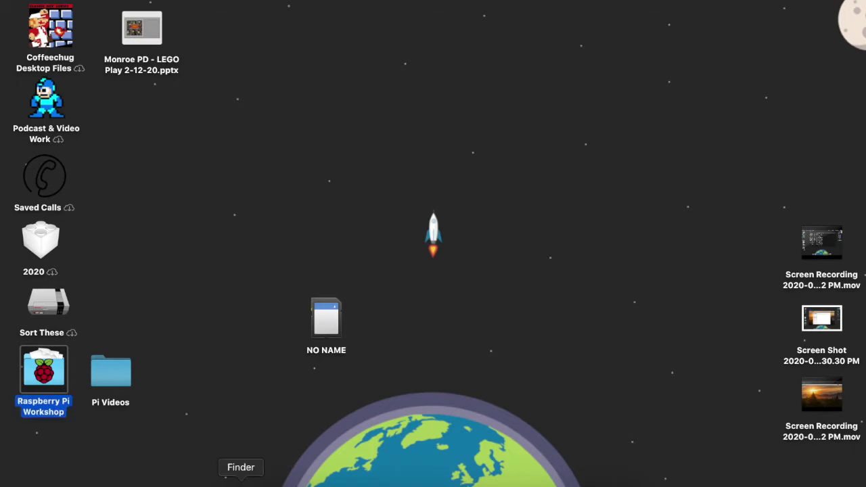
pyautogui.click(242, 282)
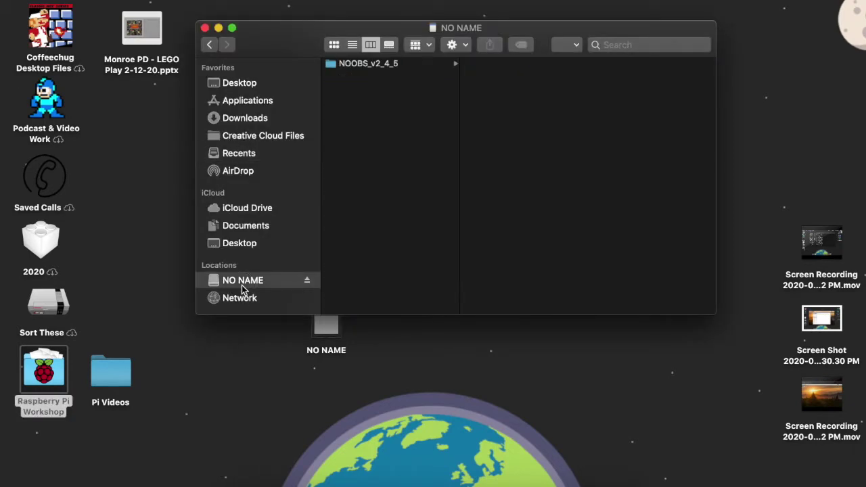
pyautogui.click(360, 64)
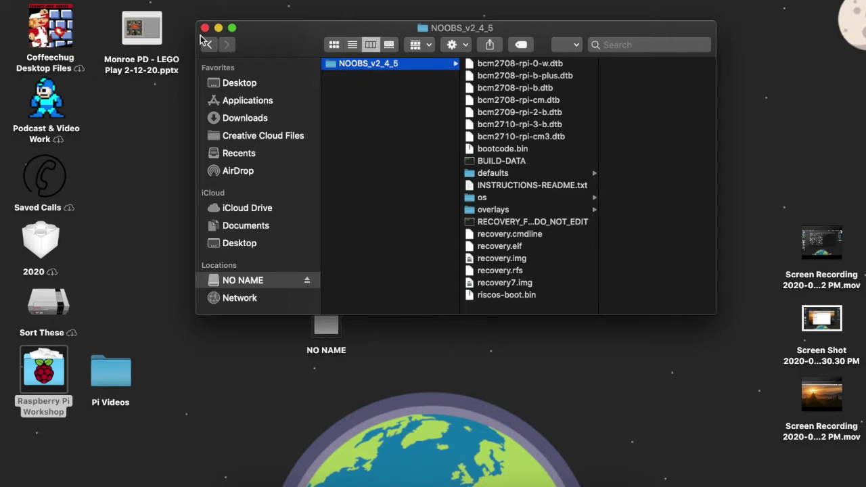
# - Launch SD Card Formatter from the Applications folder
pyautogui.click(236, 100)
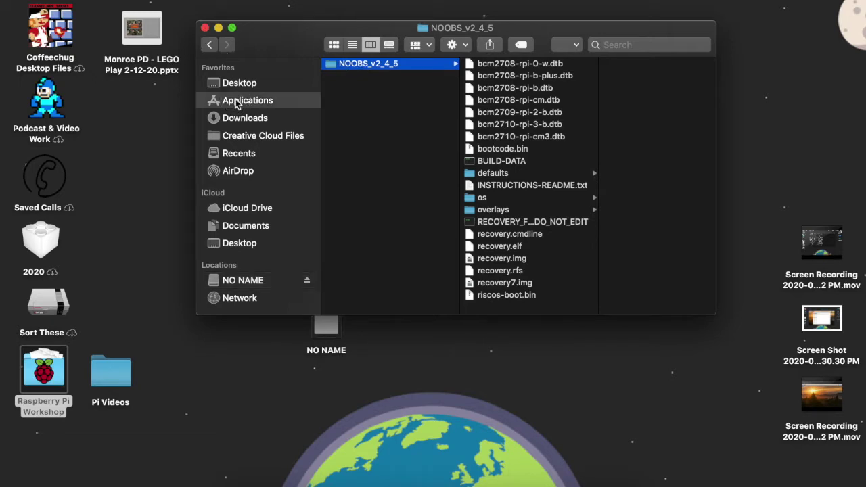
pyautogui.scroll(-3, 408, 236)
pyautogui.scroll(-2, 408, 235)
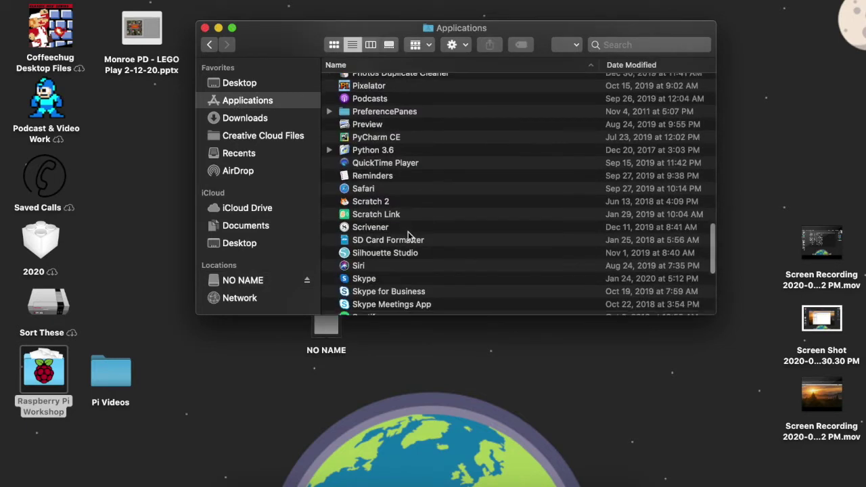
pyautogui.scroll(-5, 407, 235)
pyautogui.click(377, 177)
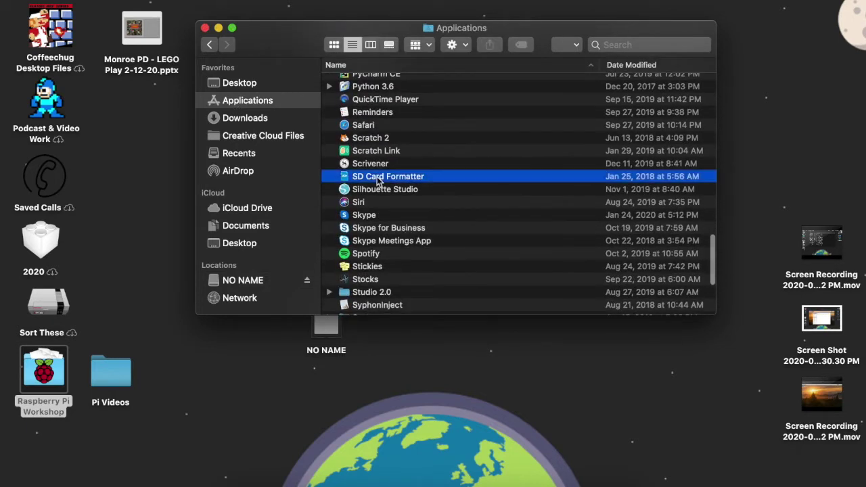
pyautogui.doubleClick(378, 177)
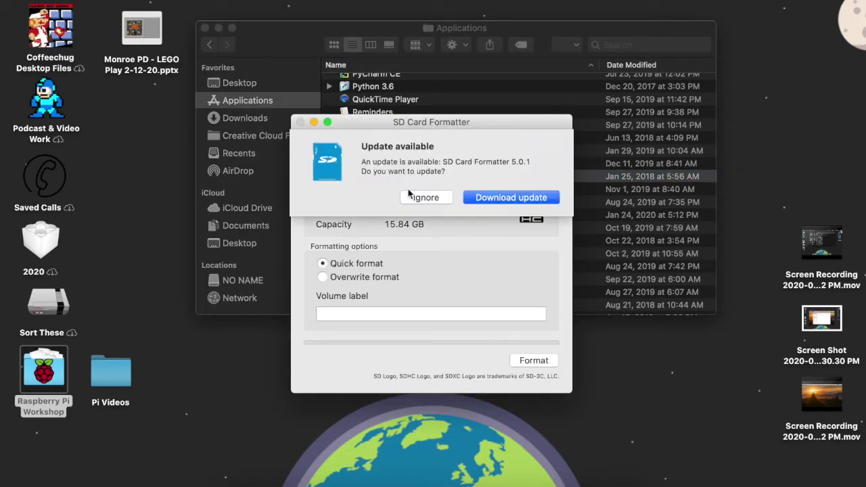
# - Skip the update, quick-format the 15.84 GB SDHC card as FAT32 after entering the password, then close the formatter
pyautogui.click(425, 198)
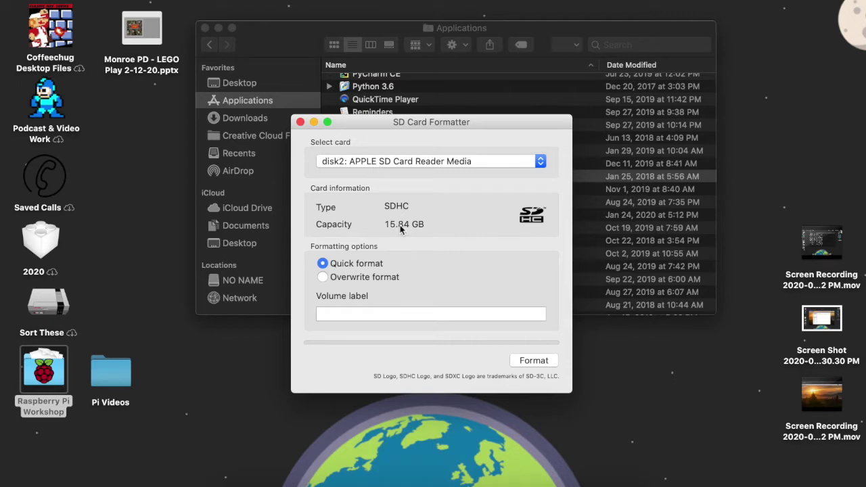
pyautogui.moveTo(399, 229)
pyautogui.click(531, 361)
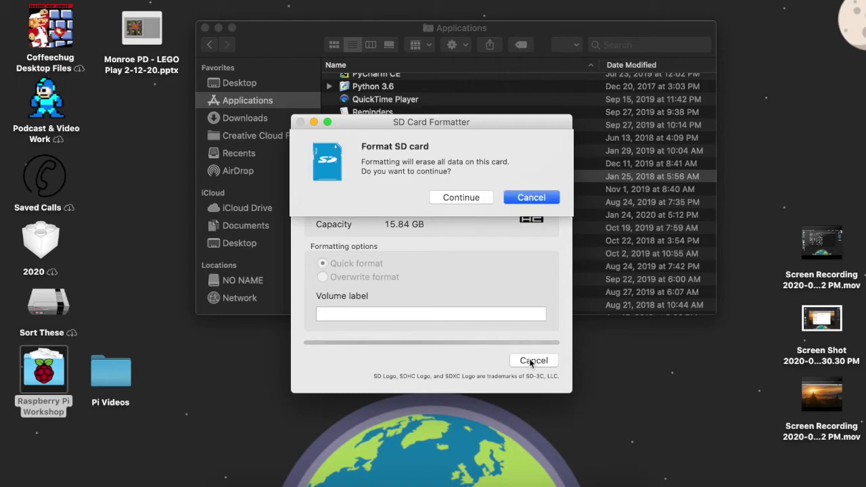
pyautogui.click(453, 201)
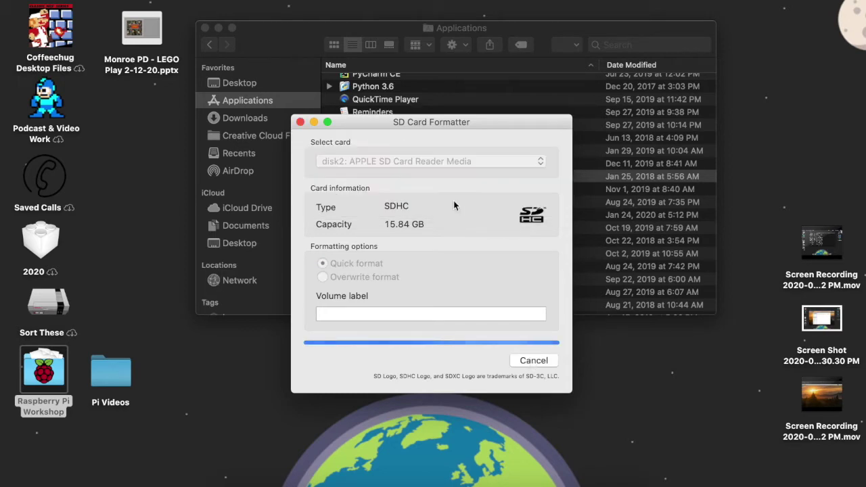
pyautogui.write('•••••••')
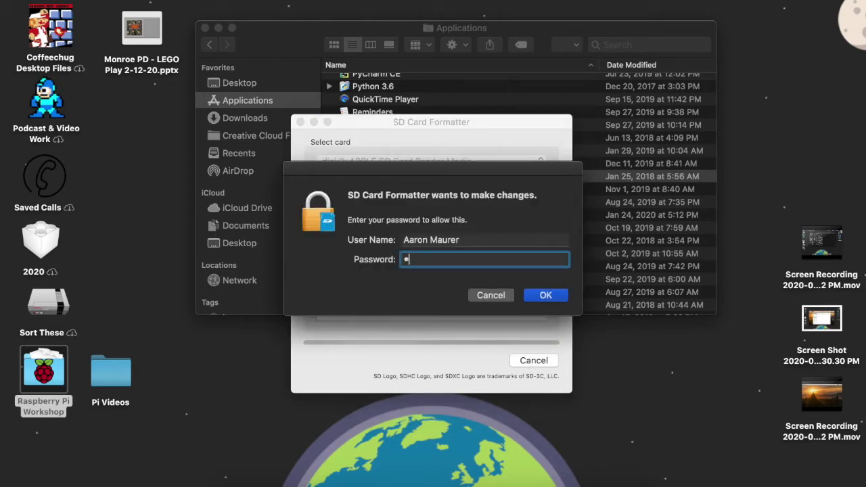
pyautogui.write('••••')
pyautogui.press('Return')
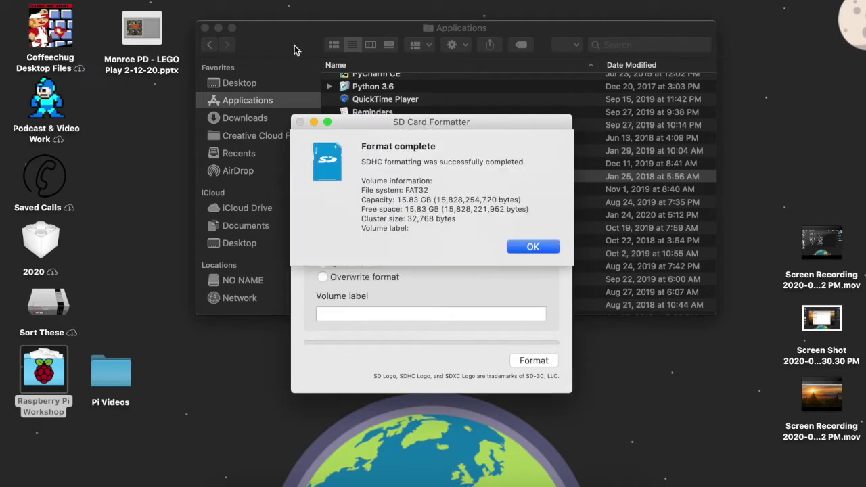
pyautogui.click(530, 247)
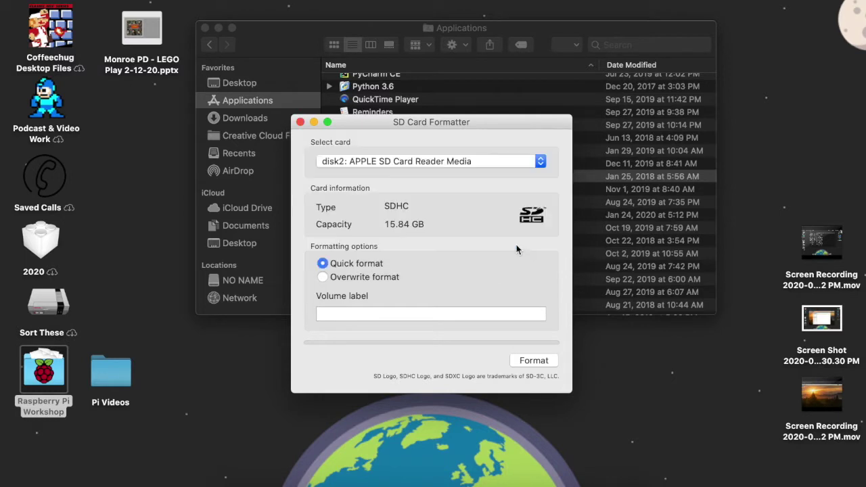
pyautogui.click(300, 122)
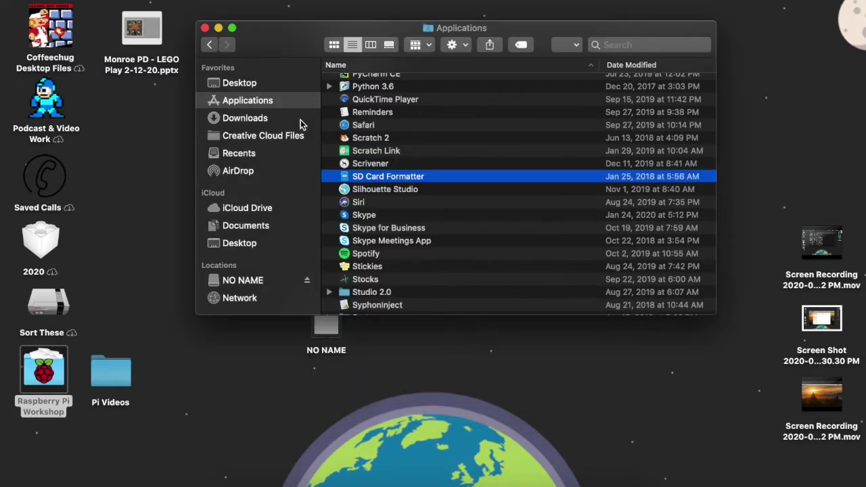
# - Rename the empty NO NAME card to Pi4_SD2 from its sidebar context menu
pyautogui.click(241, 281)
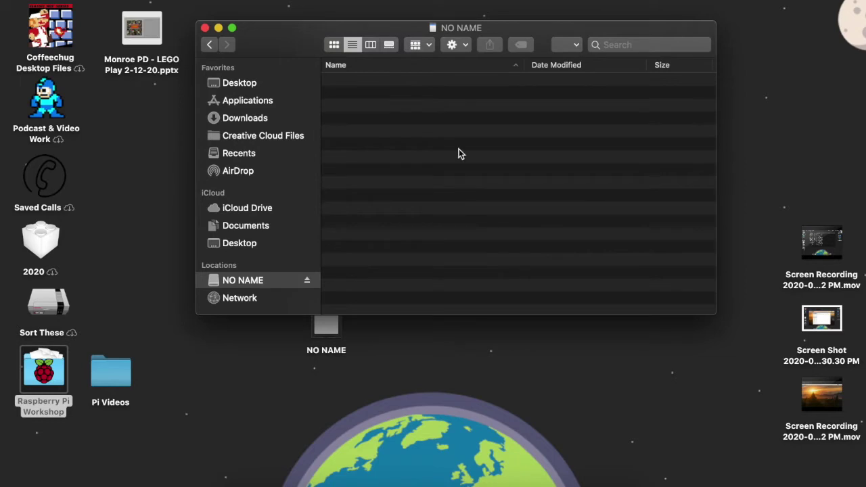
pyautogui.rightClick(244, 289)
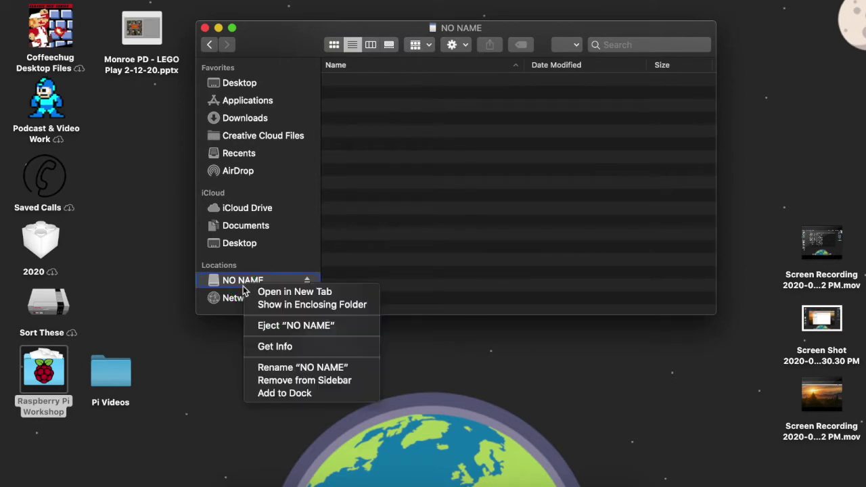
pyautogui.click(269, 367)
pyautogui.write('Pi4_')
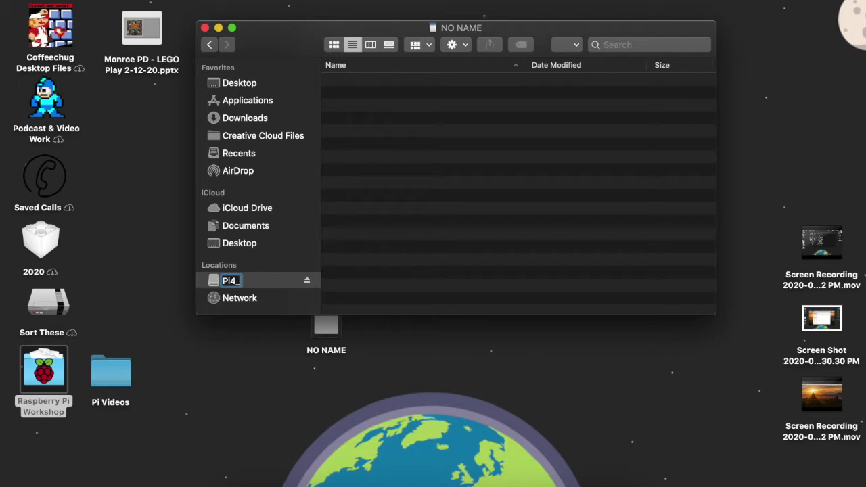
pyautogui.write('SD2')
pyautogui.press('Return')
pyautogui.click(251, 287)
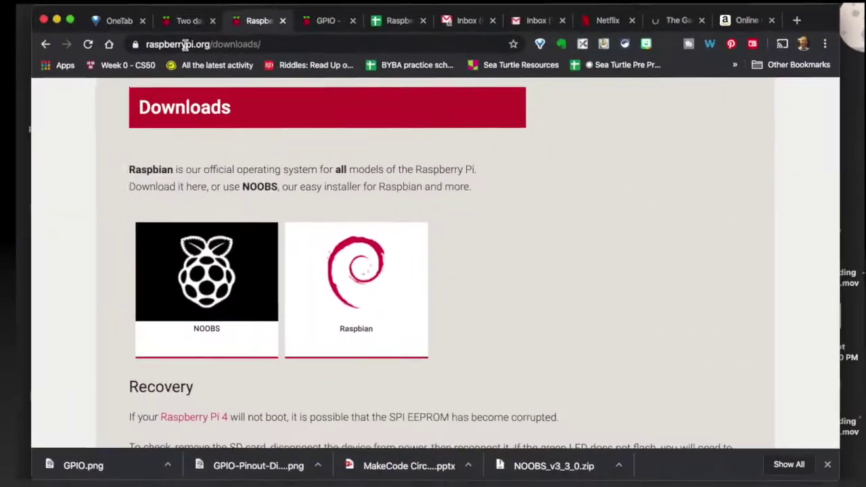
# - Go from the raspberrypi.org Downloads page to the NOOBS download page
pyautogui.moveTo(134, 42); pyautogui.dragTo(267, 181)
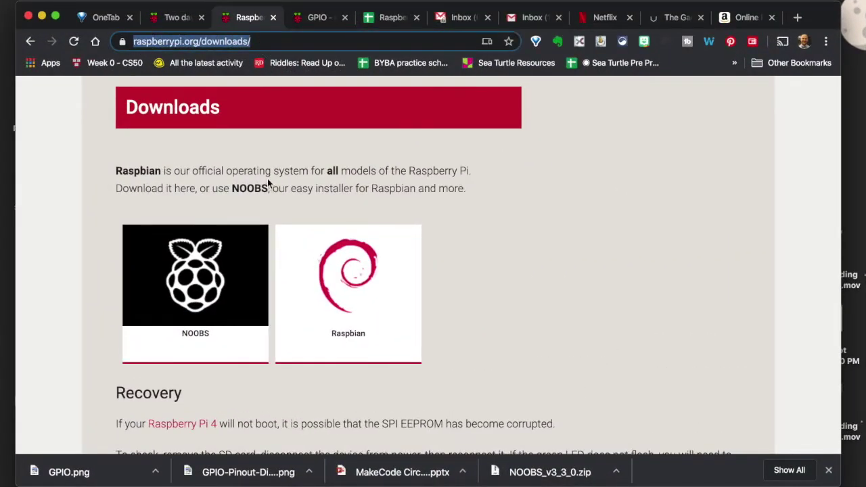
pyautogui.scroll(2, 267, 181)
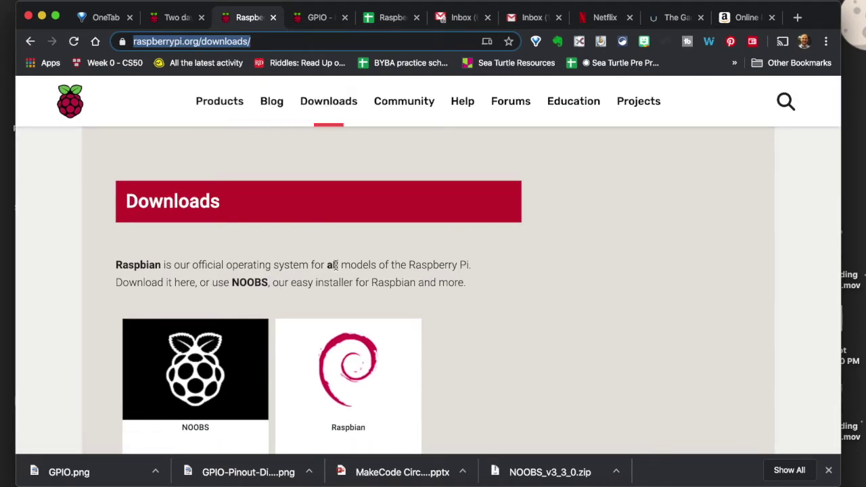
pyautogui.scroll(-3, 335, 260)
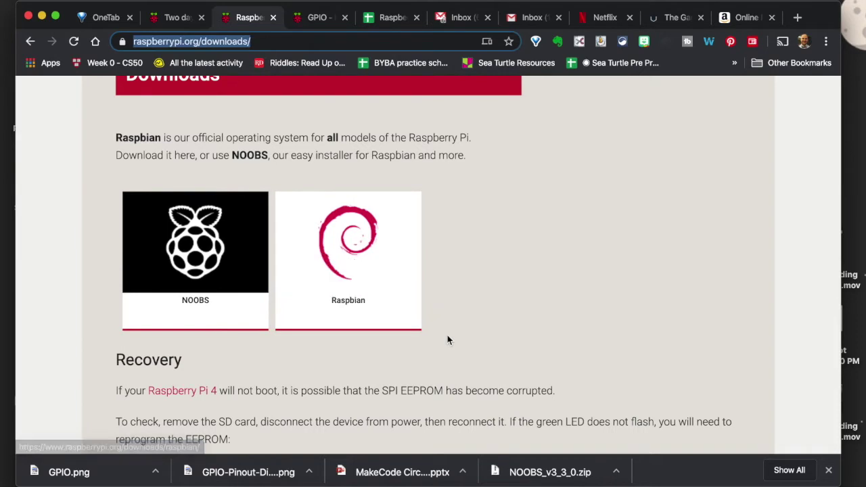
pyautogui.scroll(-2, 447, 334)
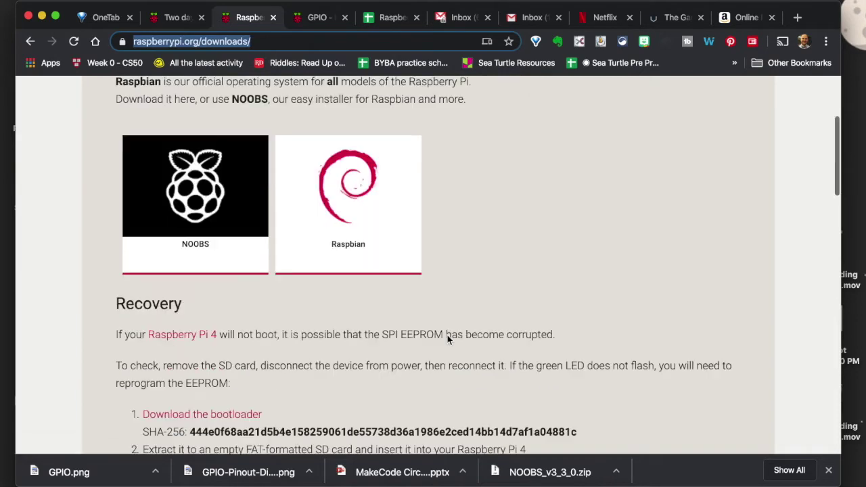
pyautogui.click(195, 184)
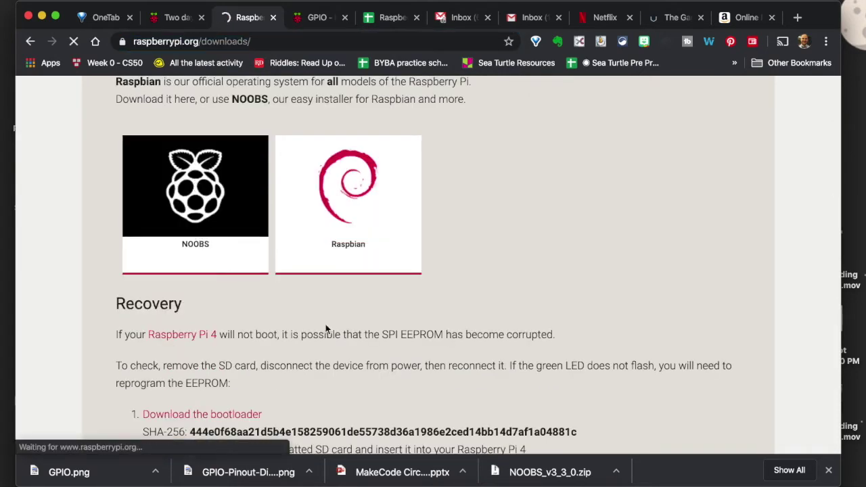
# - Download the NOOBS 3.3.0 offline and network install ZIP and open its folder
pyautogui.scroll(-2, 325, 328)
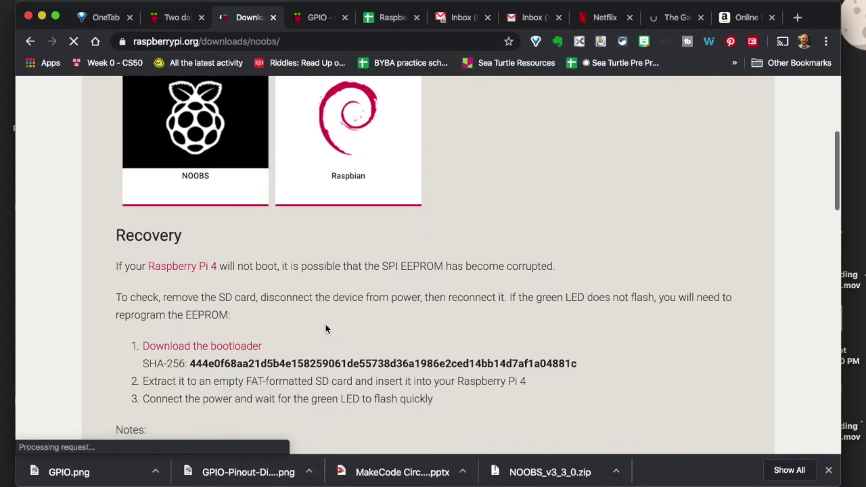
pyautogui.scroll(-1, 325, 329)
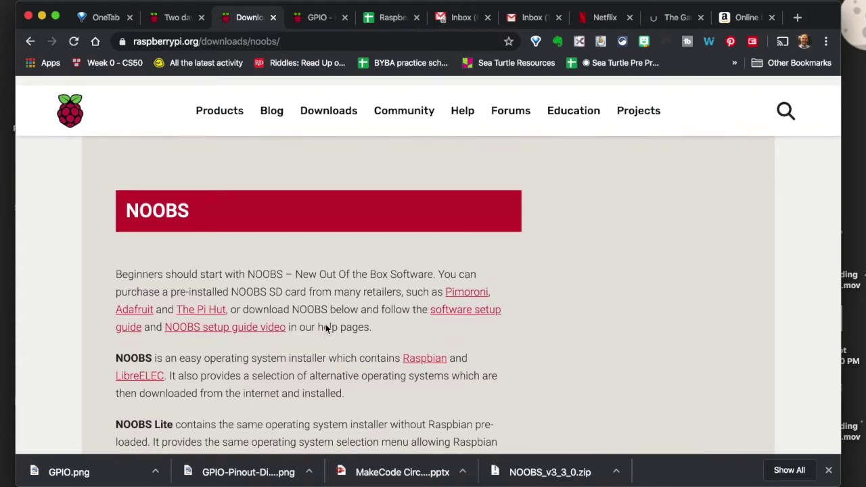
pyautogui.scroll(-5, 325, 329)
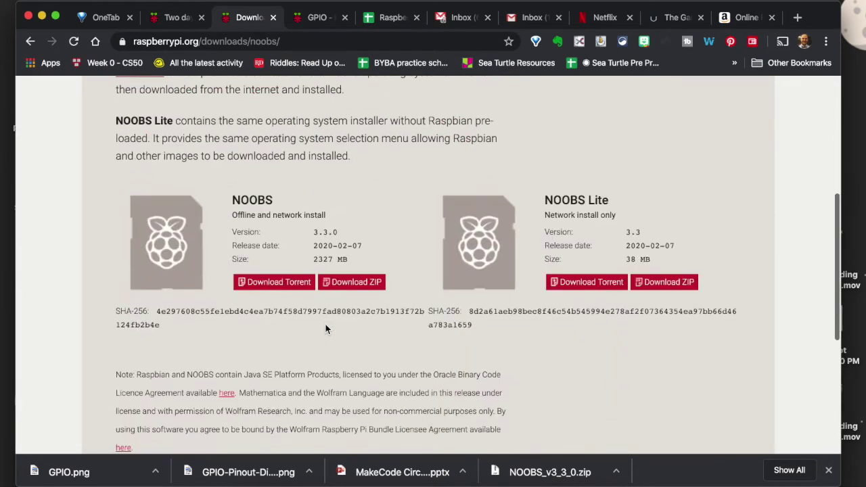
pyautogui.click(358, 284)
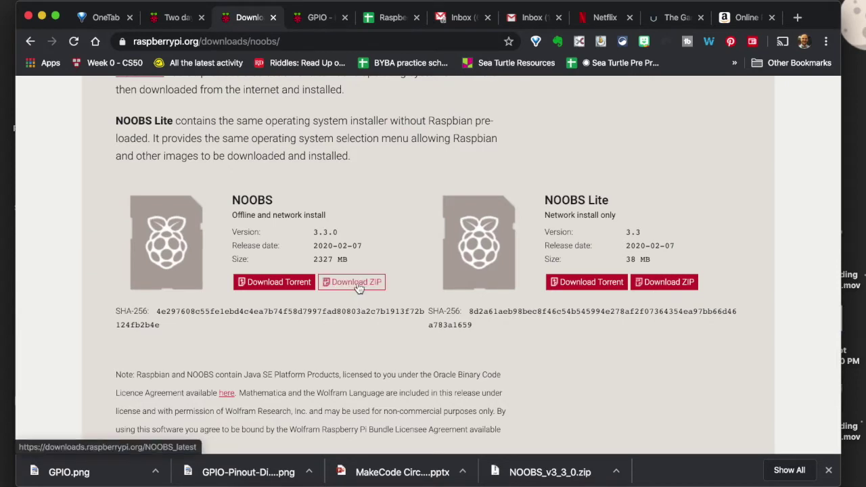
pyautogui.click(358, 284)
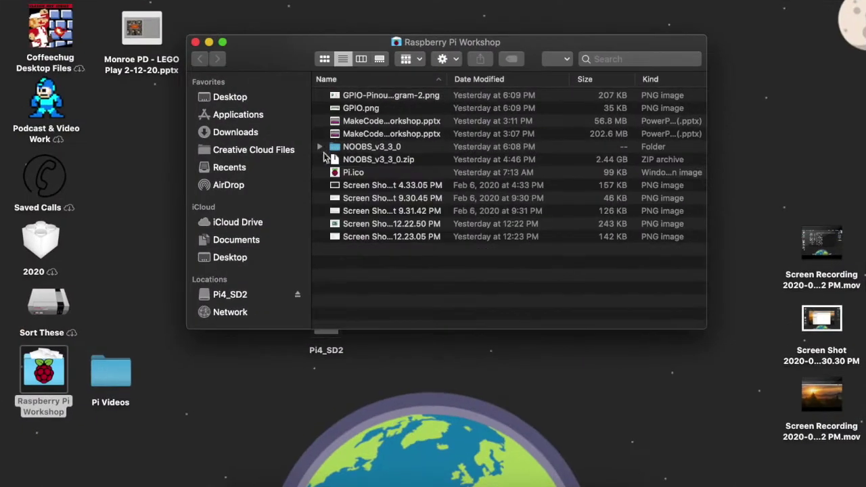
# - Extract NOOBS_v3_3_0.zip with Archive Utility via Open With
pyautogui.click(351, 163)
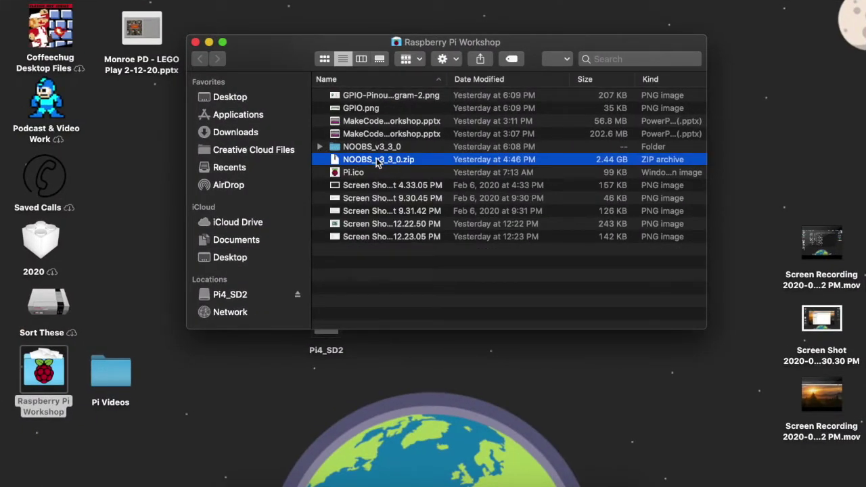
pyautogui.rightClick(377, 161)
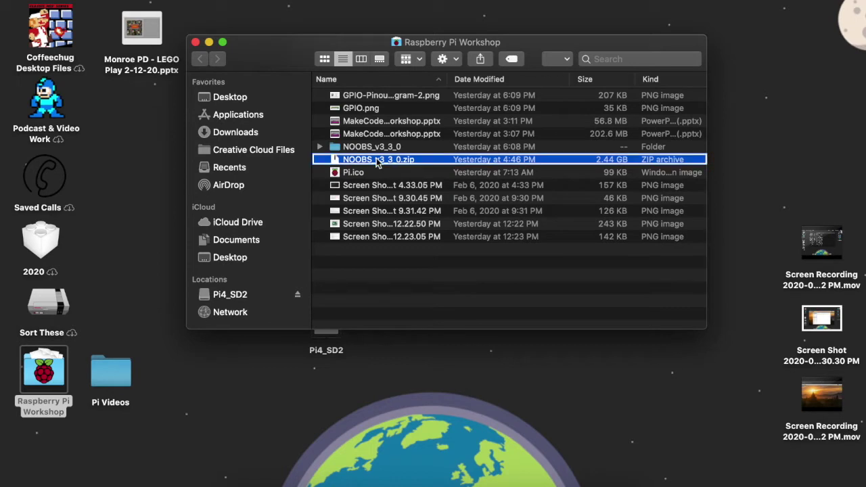
pyautogui.moveTo(392, 165)
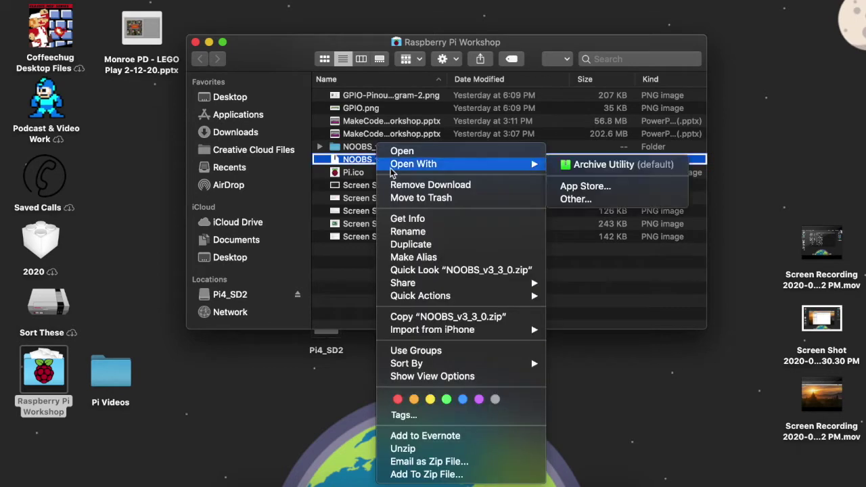
pyautogui.click(569, 167)
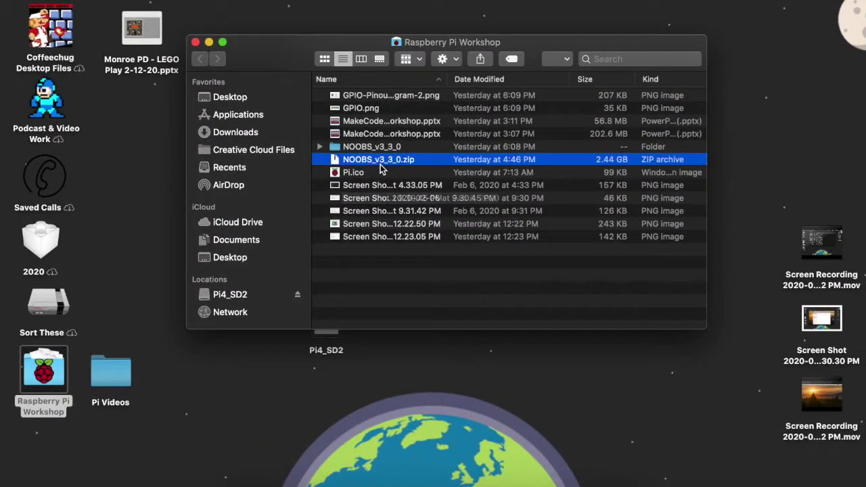
# - Review the extracted NOOBS_v3_3_0 folder's files, then confirm the Pi4_SD2 card is still empty
pyautogui.click(354, 150)
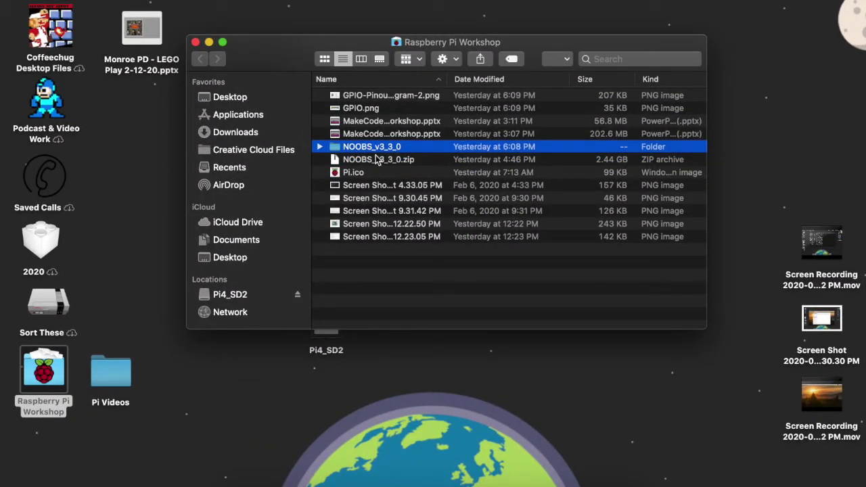
pyautogui.click(319, 148)
pyautogui.scroll(-10, 408, 215)
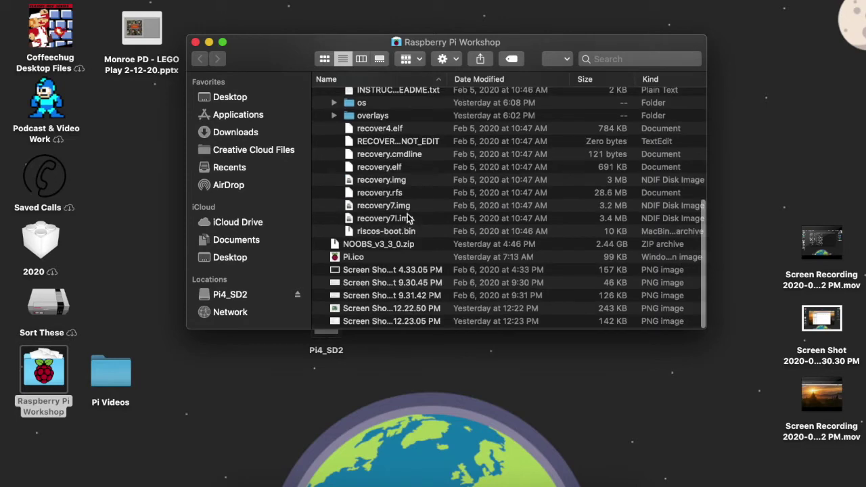
pyautogui.scroll(8, 408, 218)
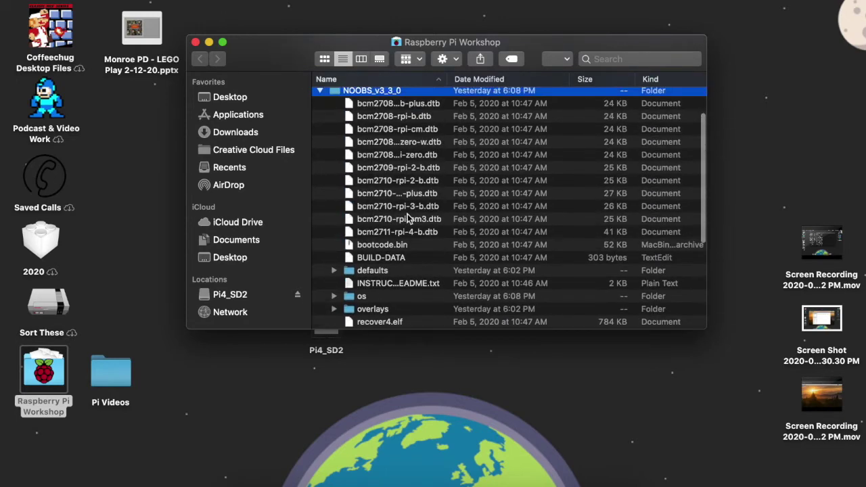
pyautogui.click(321, 120)
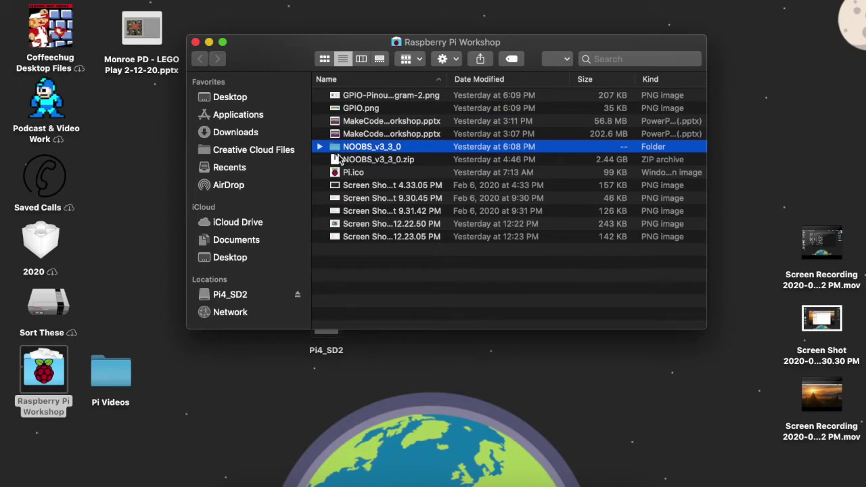
pyautogui.click(227, 297)
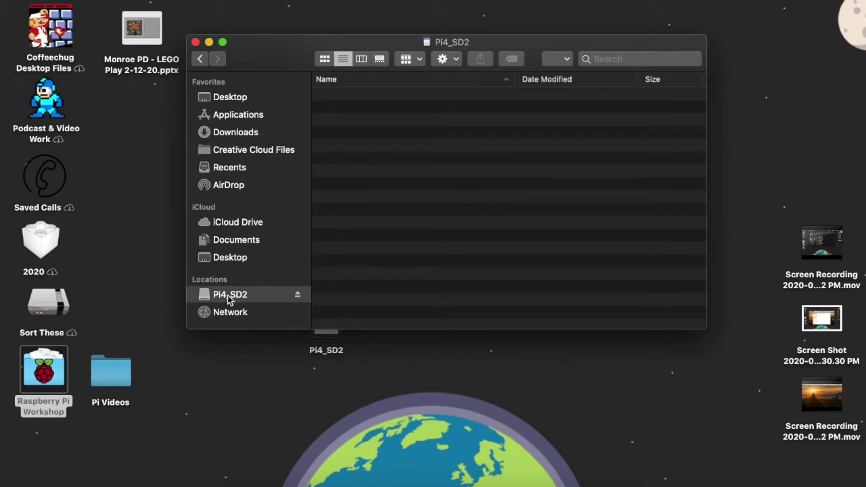
pyautogui.click(227, 258)
# - Collapse the LEGO Davenport and 2020 folders and expand Raspberry Pi Workshop's NOOBS_v3_3_0 folder
pyautogui.scroll(-5, 370, 201)
pyautogui.scroll(5, 372, 177)
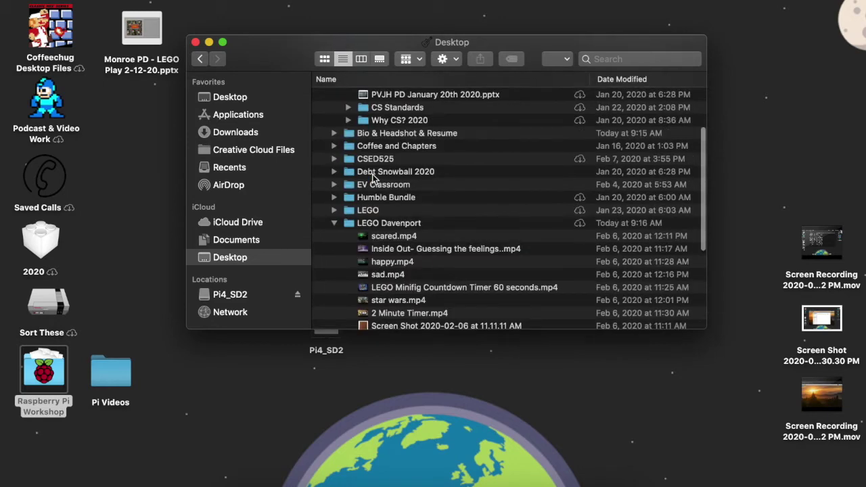
pyautogui.click(332, 223)
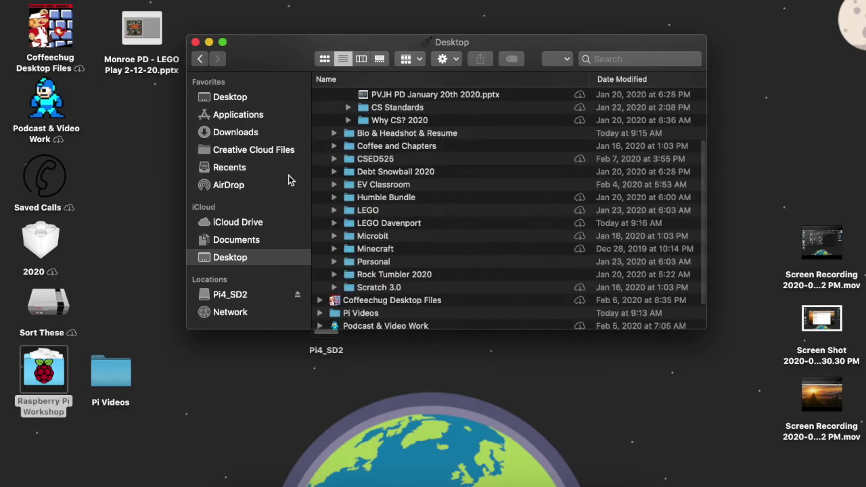
pyautogui.scroll(3, 365, 179)
pyautogui.click(320, 147)
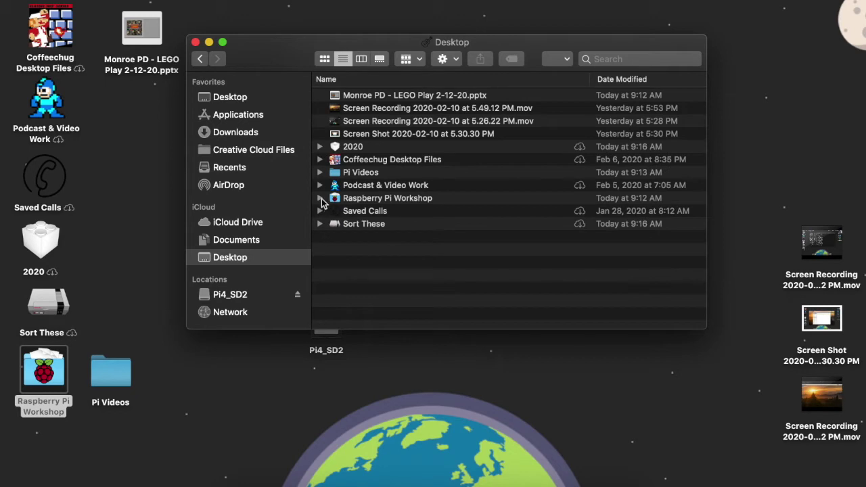
pyautogui.click(320, 197)
pyautogui.scroll(-3, 378, 271)
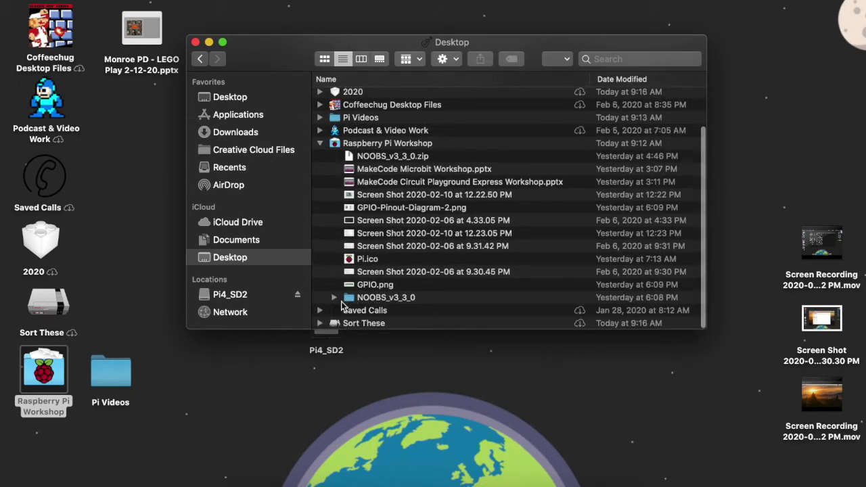
pyautogui.click(334, 298)
# - Select all the NOOBS_v3_3_0 files and drag them onto the Pi4_SD2 card
pyautogui.scroll(-8, 388, 130)
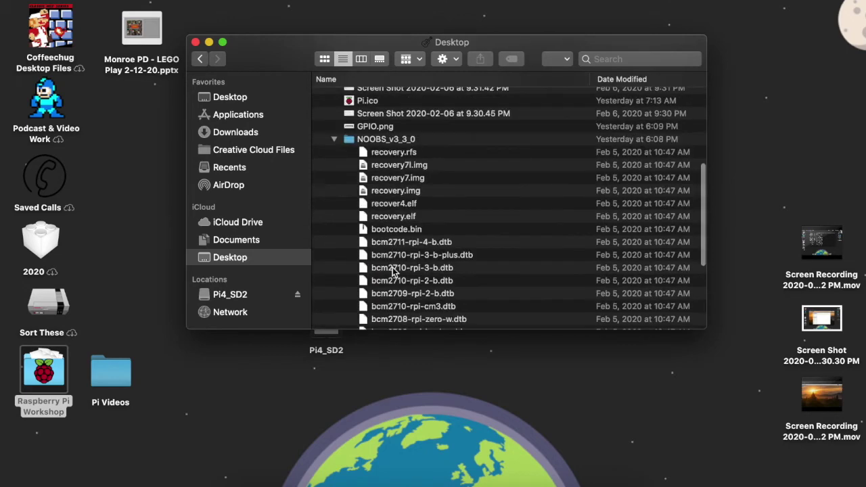
pyautogui.click(382, 146)
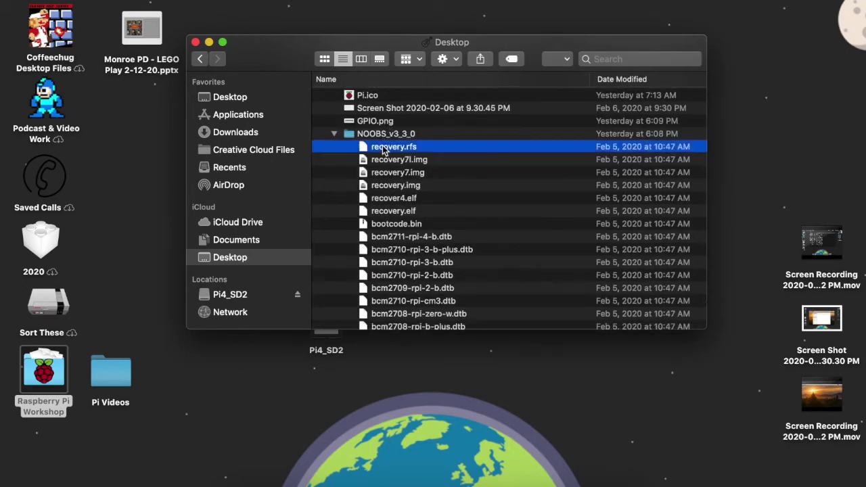
pyautogui.hotkey('shift', 'Down')
pyautogui.hotkey('shift', 'Down')
pyautogui.hotkey('shift', 'Down')
pyautogui.hotkey('shift', 'Down')
pyautogui.hotkey('shift', 'Down')
pyautogui.hotkey('shift', 'Down')
pyautogui.hotkey('shift', 'Down')
pyautogui.hotkey('shift', 'Down')
pyautogui.hotkey('shift', 'Down')
pyautogui.hotkey('shift', 'Down')
pyautogui.hotkey('shift', 'Down')
pyautogui.hotkey('shift', 'Down')
pyautogui.hotkey('shift', 'Down')
pyautogui.hotkey('shift', 'Down')
pyautogui.hotkey('shift', 'Down')
pyautogui.hotkey('shift', 'Down')
pyautogui.hotkey('shift', 'Down')
pyautogui.hotkey('shift', 'Down')
pyautogui.hotkey('shift', 'Down')
pyautogui.hotkey('shift', 'Down')
pyautogui.hotkey('shift', 'Down')
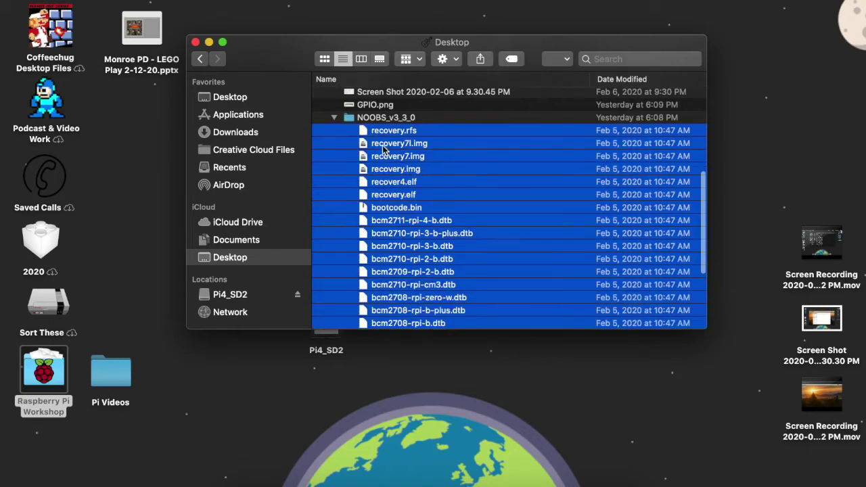
pyautogui.hotkey('shift', 'Down')
pyautogui.hotkey('shift', 'Down')
pyautogui.hotkey('shift', 'Down')
pyautogui.hotkey('shift', 'Down')
pyautogui.hotkey('shift', 'Down')
pyautogui.hotkey('shift', 'Down')
pyautogui.hotkey('shift', 'Up')
pyautogui.hotkey('shift', 'Up')
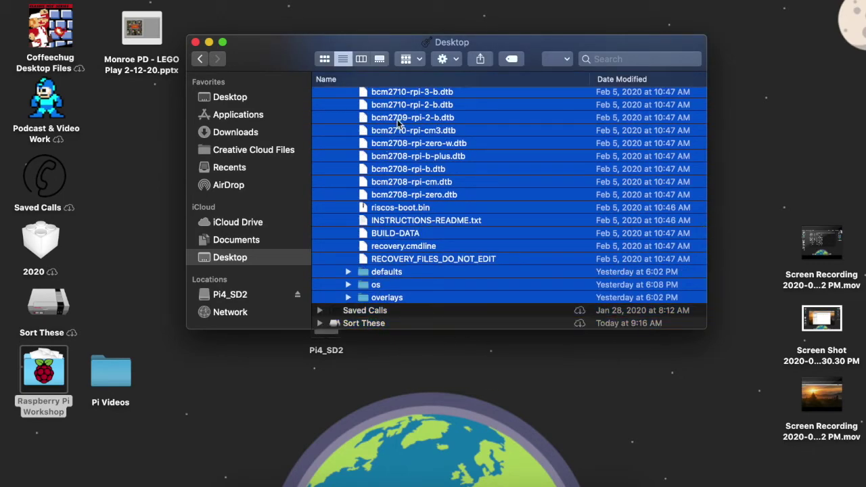
pyautogui.moveTo(408, 111); pyautogui.dragTo(231, 293)
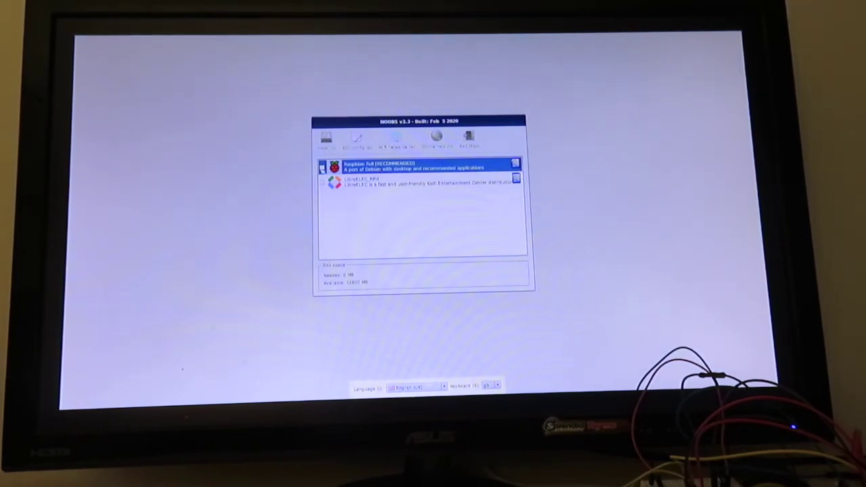
# - Tick Raspbian Full [RECOMMENDED] and confirm installing it over the card's existing data
pyautogui.click(322, 167)
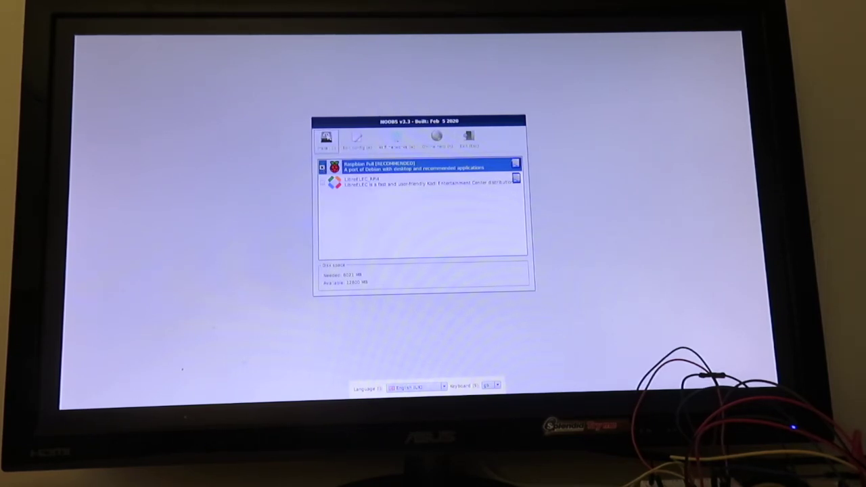
pyautogui.click(325, 137)
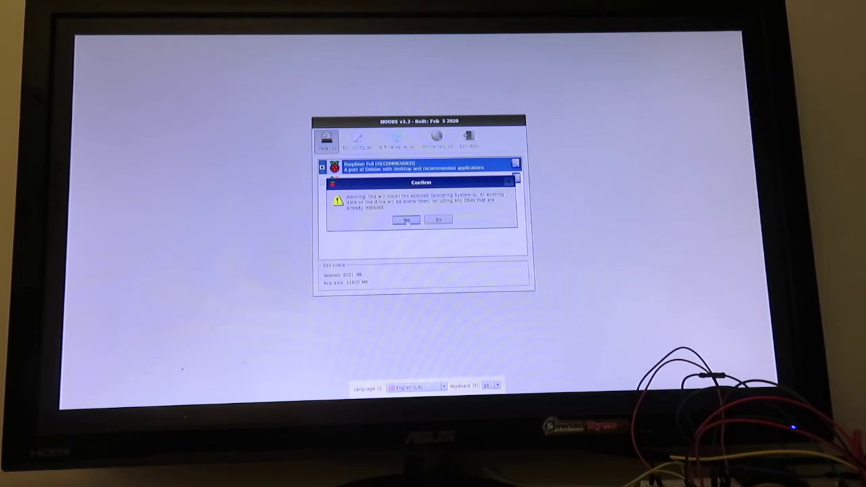
pyautogui.click(406, 220)
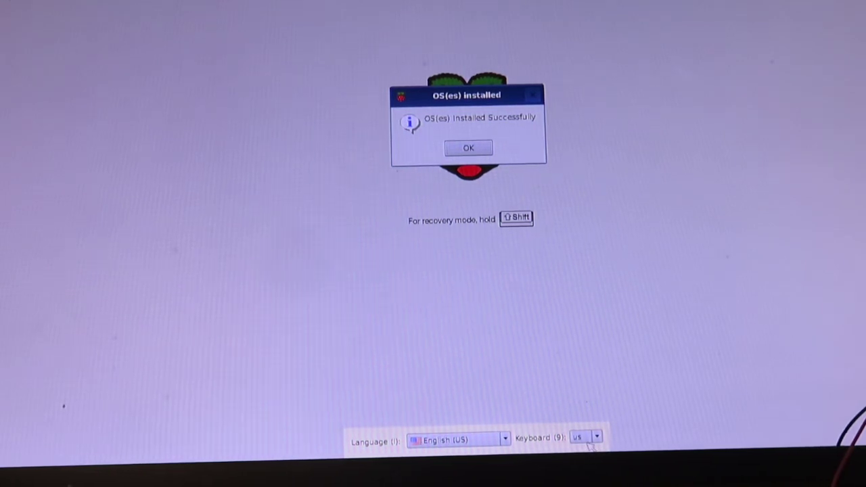
# - Acknowledge the 'OS(es) Installed Successfully' message so the Pi reboots
pyautogui.click(468, 147)
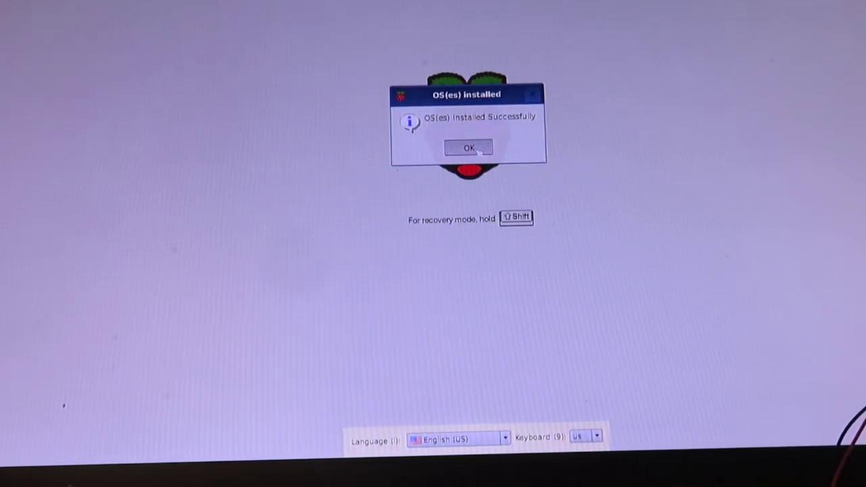